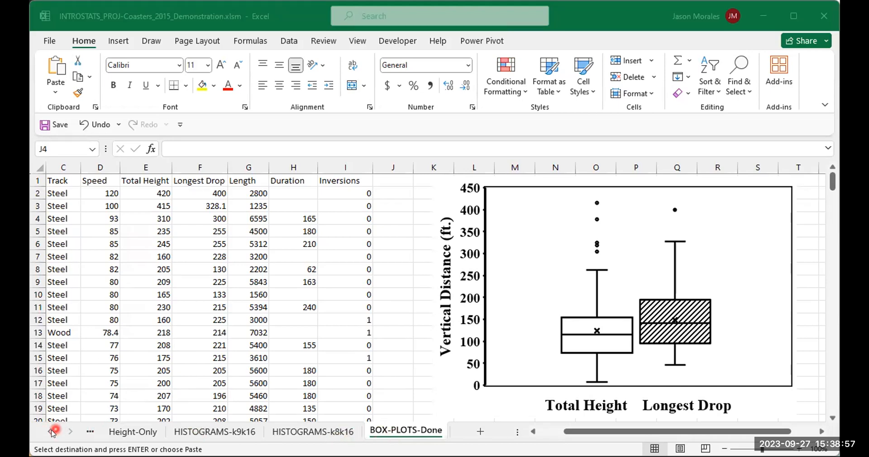
- Make a copy of the RAW DATA sheet and place it at the end of the workbook
click(50, 432)
click(50, 432)
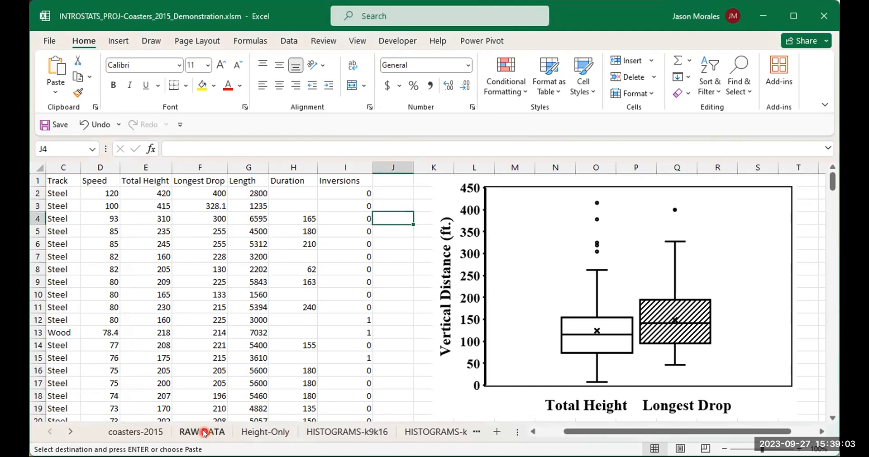
click(204, 433)
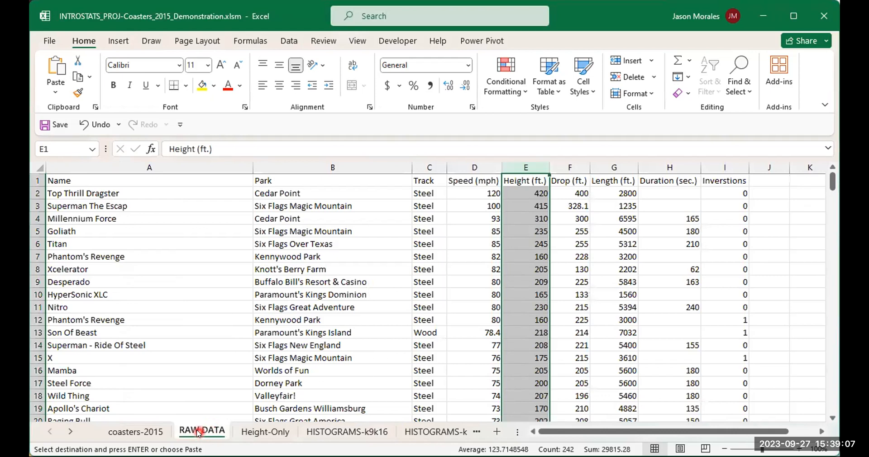
right_click(197, 433)
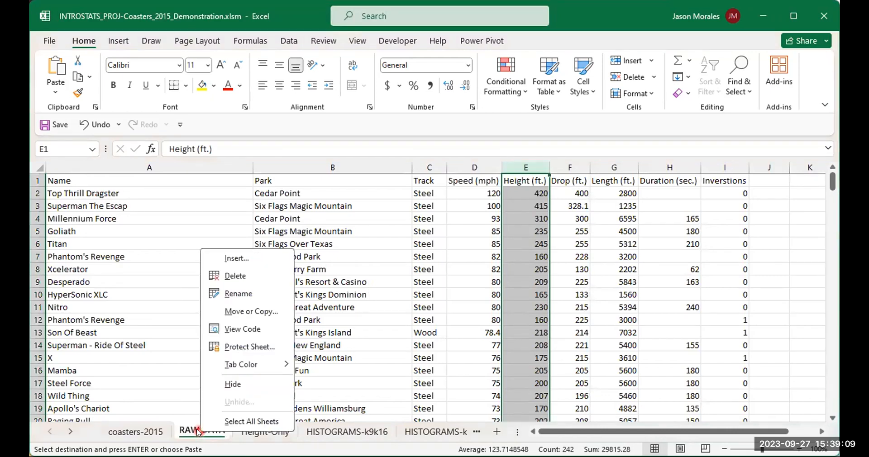
click(244, 313)
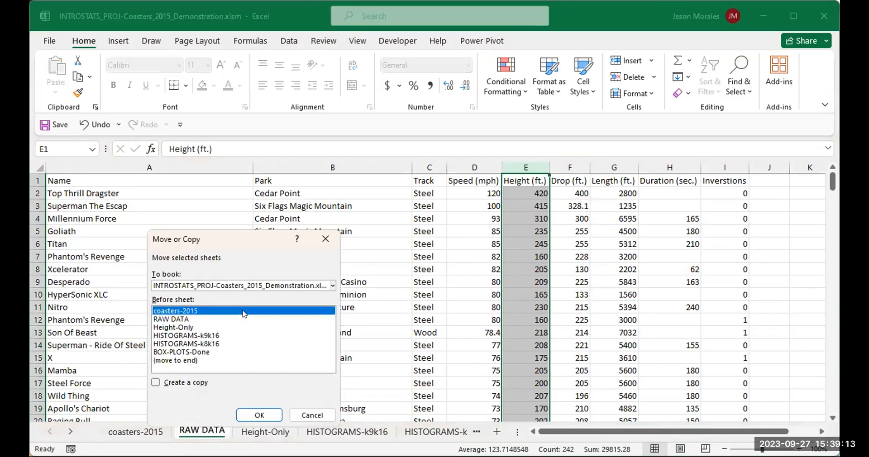
click(183, 361)
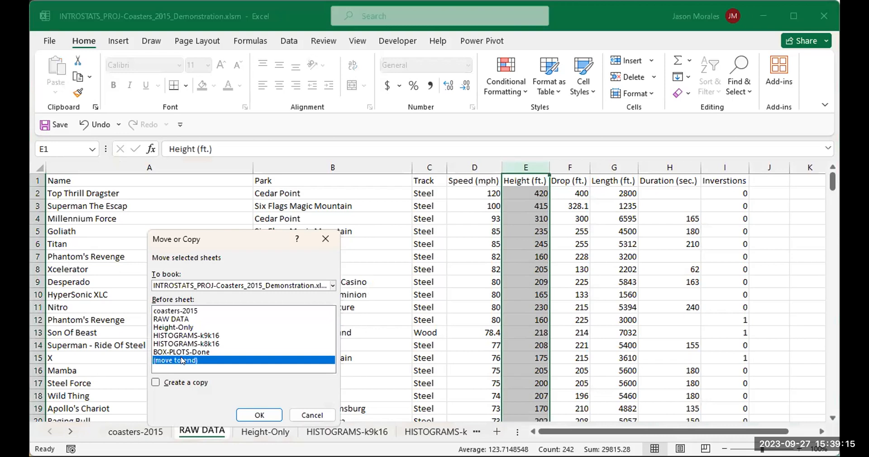
click(155, 383)
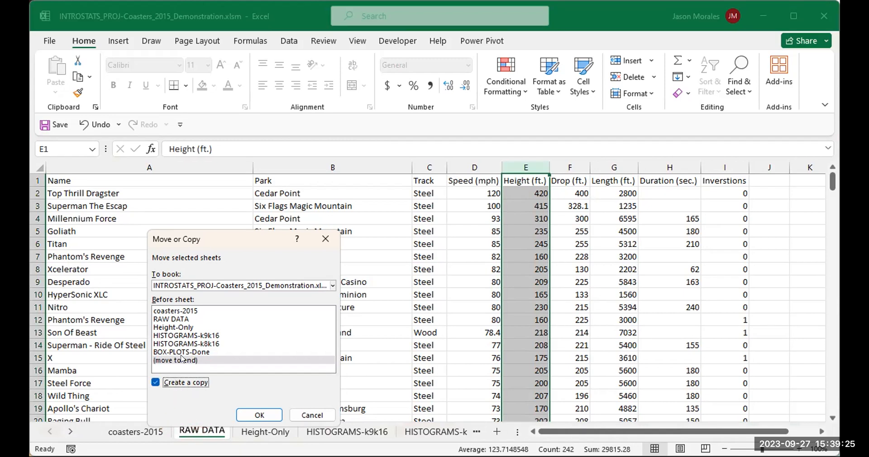
click(266, 413)
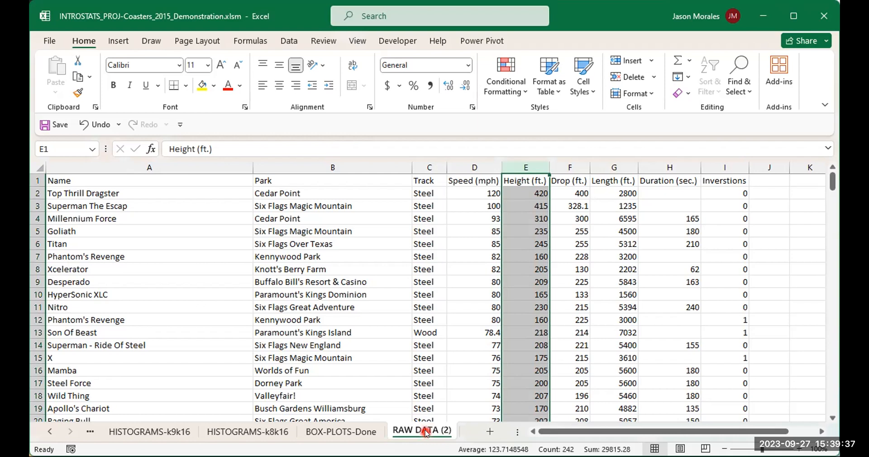
- Rename the copied sheet BOX-PLOTS
double_click(425, 430)
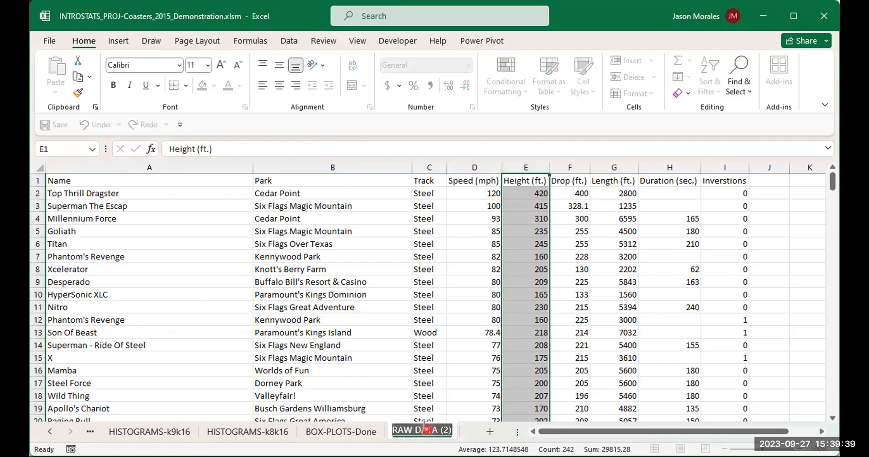
text(BOX-PLOTS)
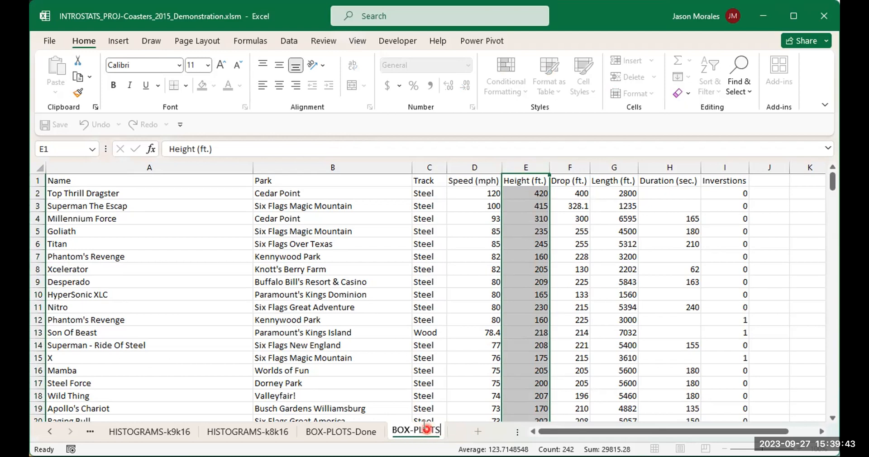
key(Return)
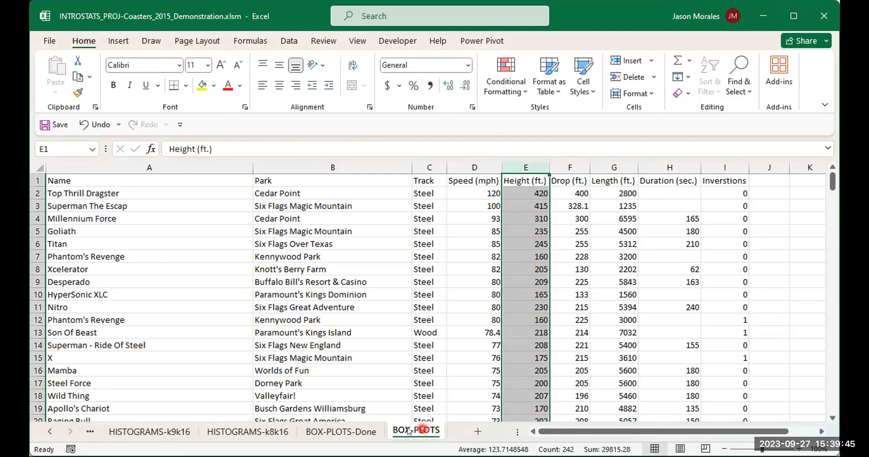
- Compare the new sheet with the finished BOX-PLOTS-Done sheet and its box plot
click(367, 432)
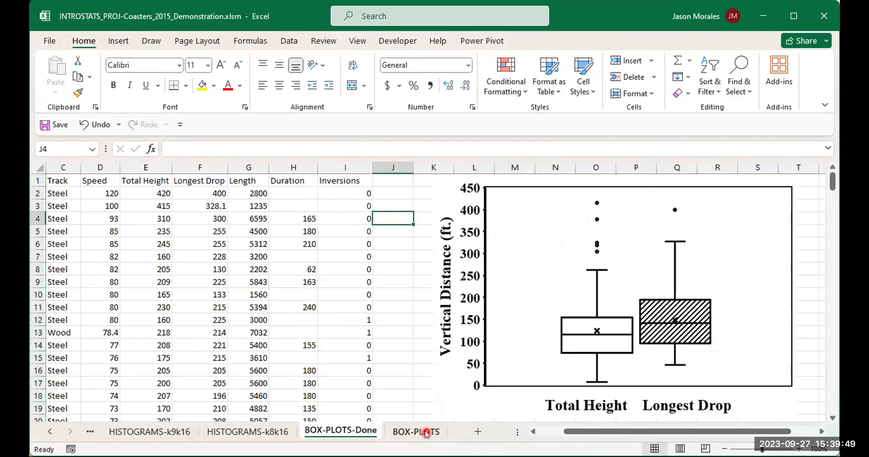
click(425, 432)
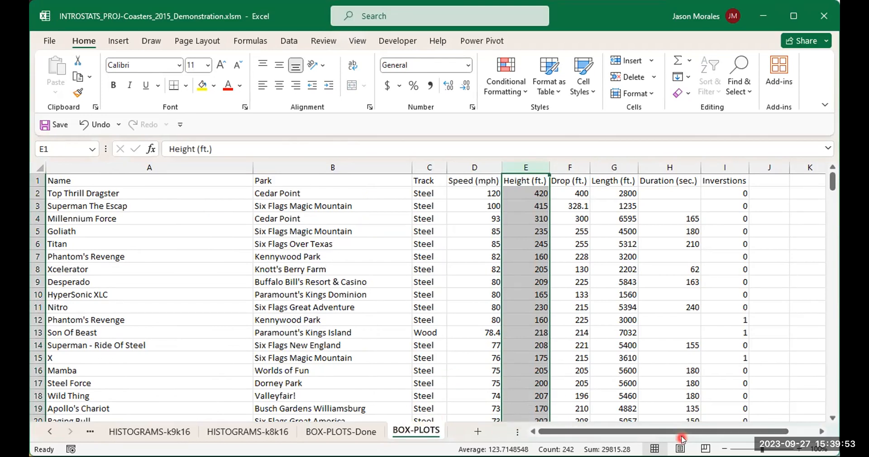
drag(681, 432, 715, 429)
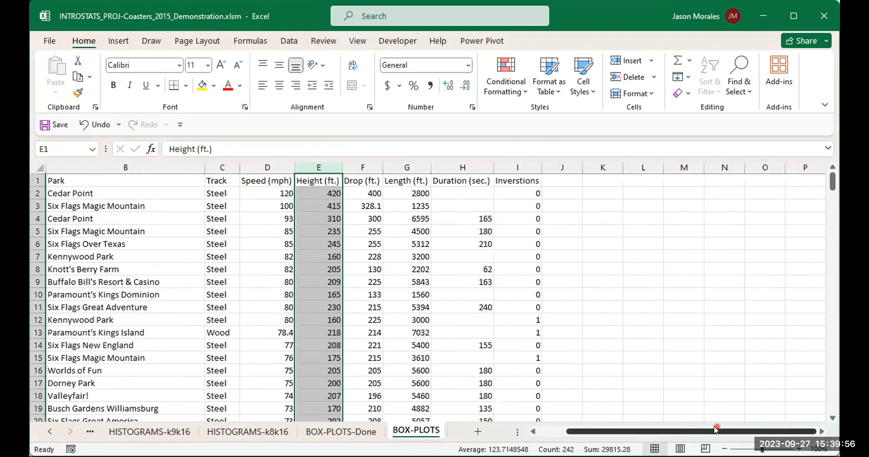
click(821, 431)
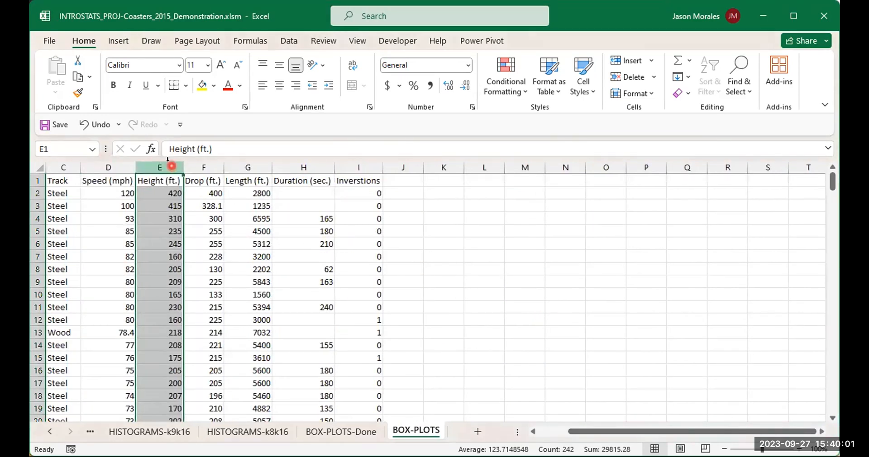
- Try selecting different combinations of the Height, Drop and Length columns
click(213, 167)
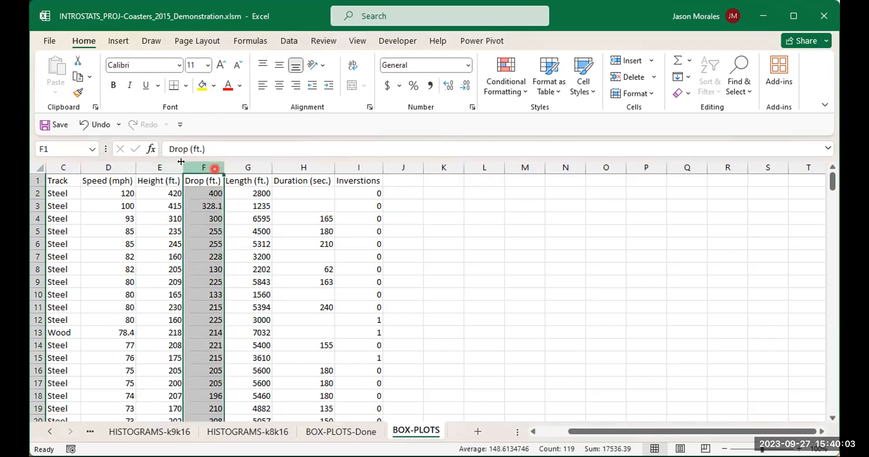
click(159, 167)
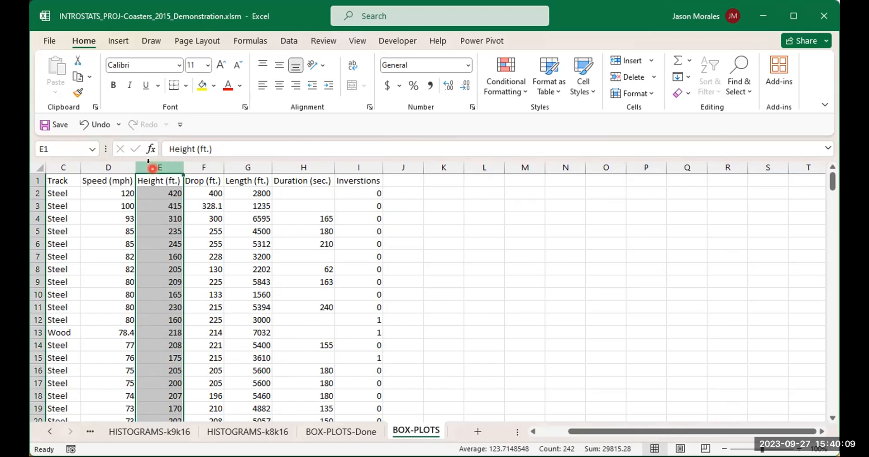
drag(149, 167, 150, 168)
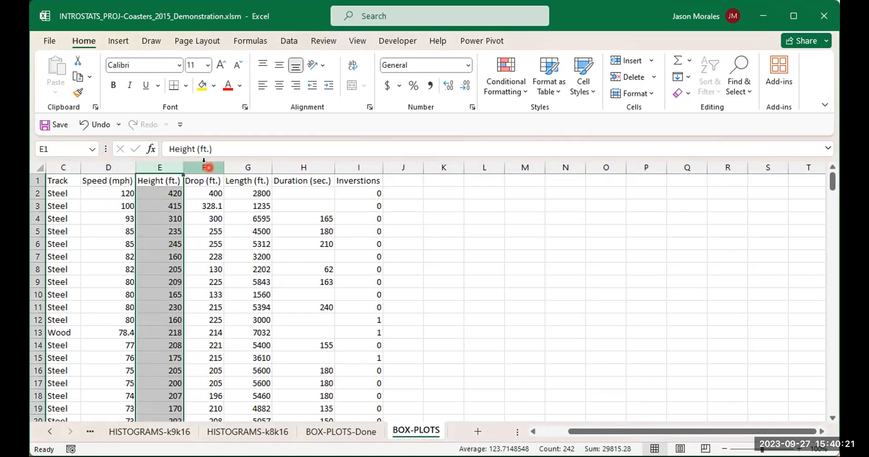
drag(206, 167, 227, 277)
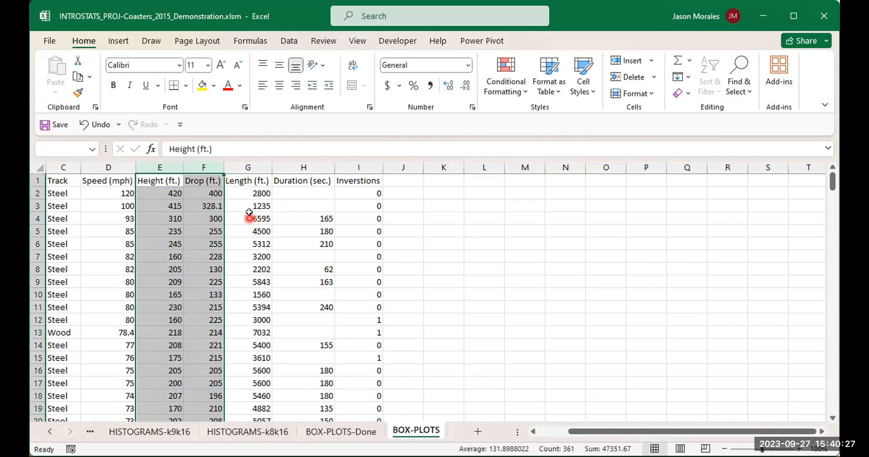
click(468, 214)
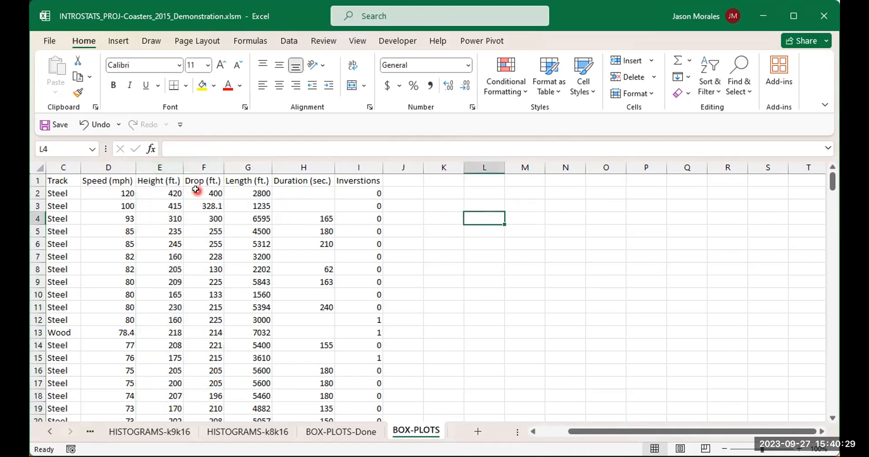
click(151, 166)
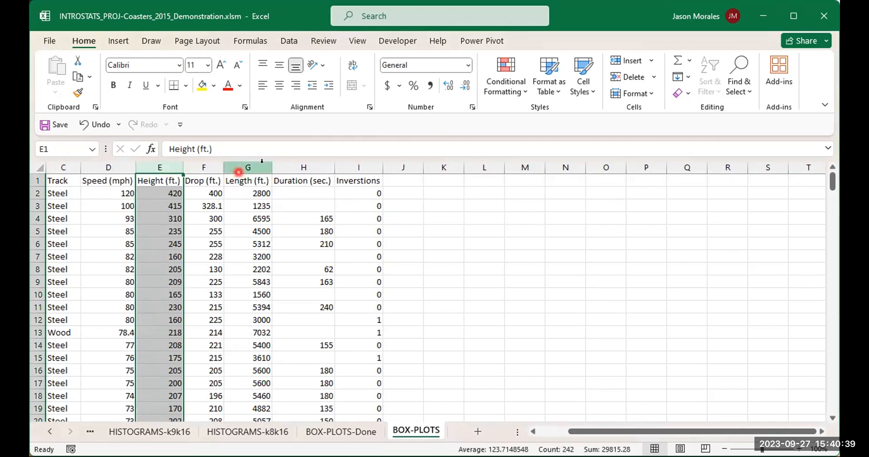
shift+click(248, 166)
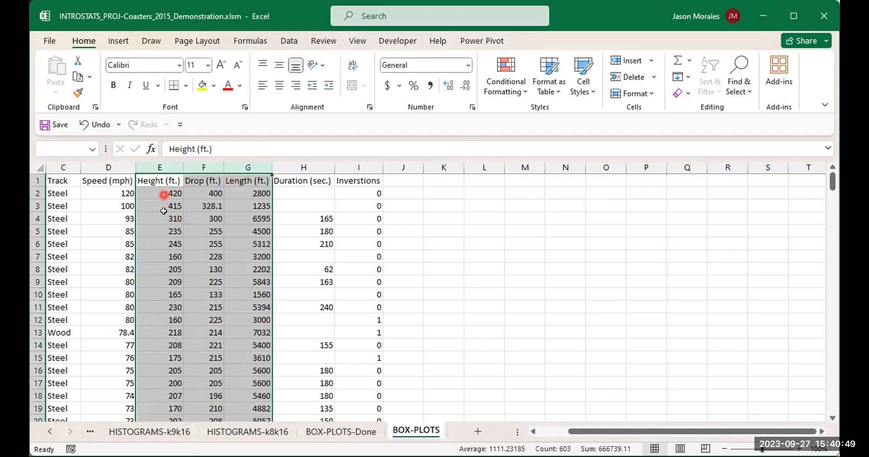
click(427, 206)
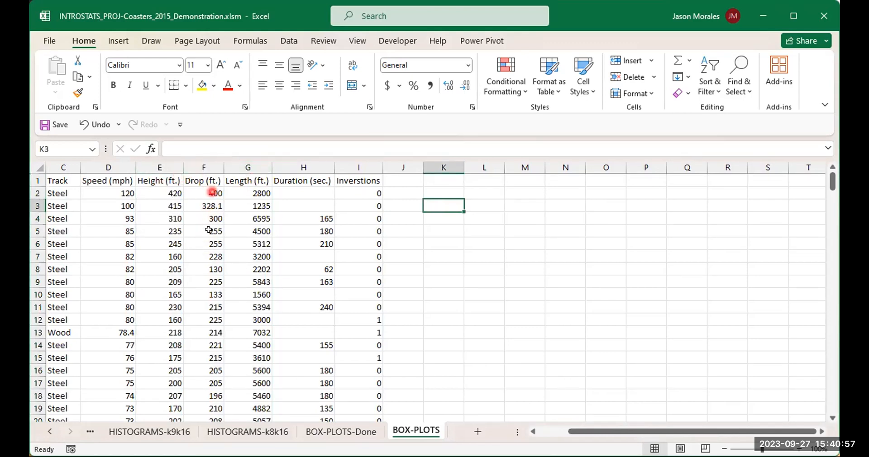
click(153, 168)
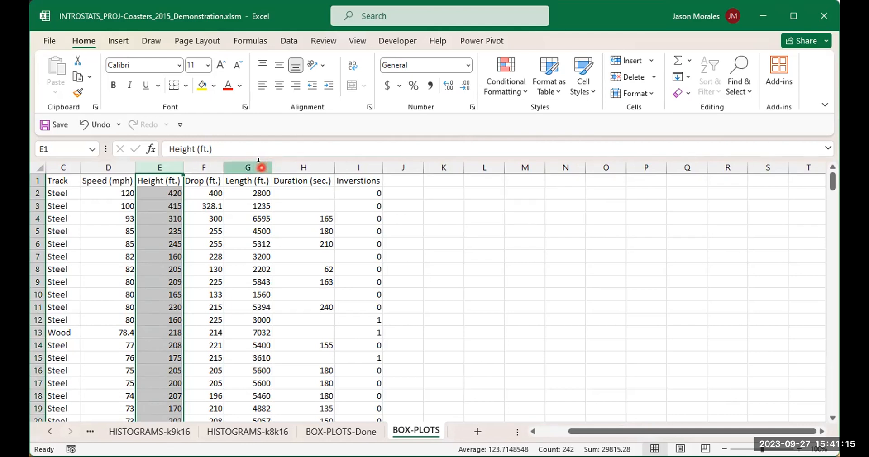
ctrl+click(260, 167)
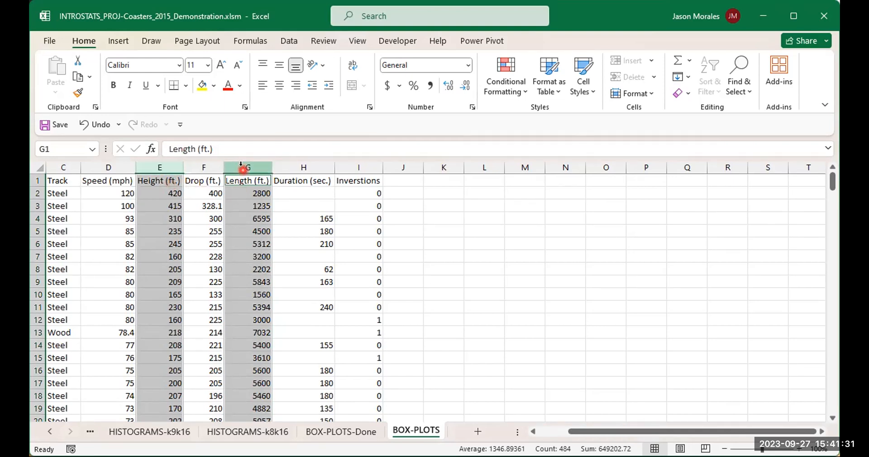
click(417, 200)
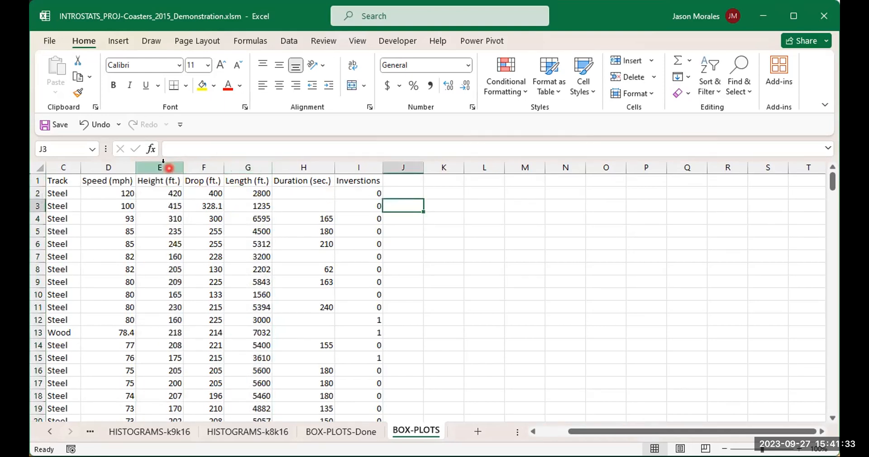
click(170, 168)
ctrl+click(249, 167)
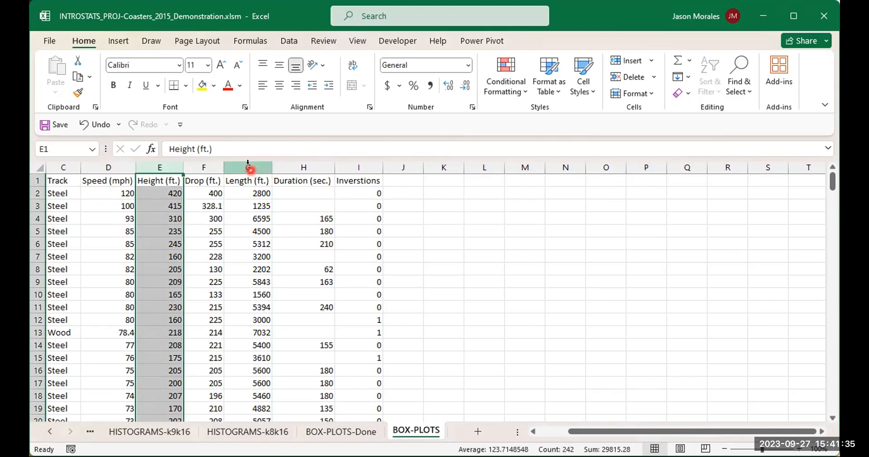
shift+click(250, 169)
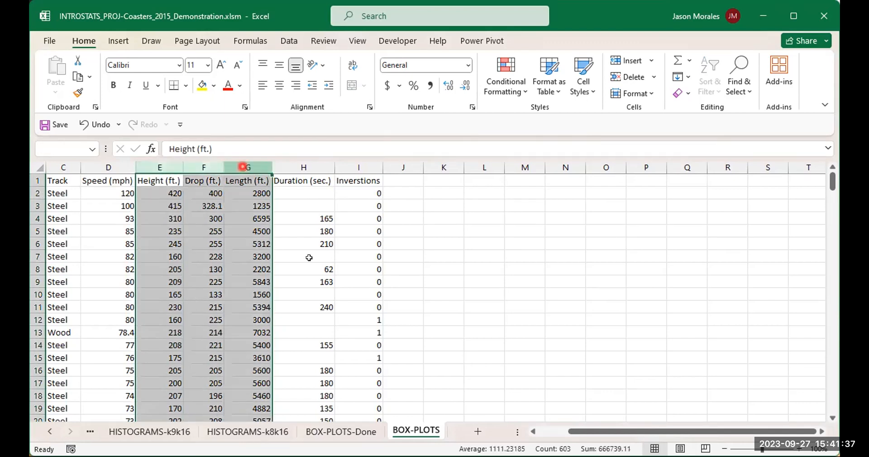
click(470, 202)
- Select the Height and Drop columns, insert a Box & Whisker chart, and move it beside the data
click(165, 168)
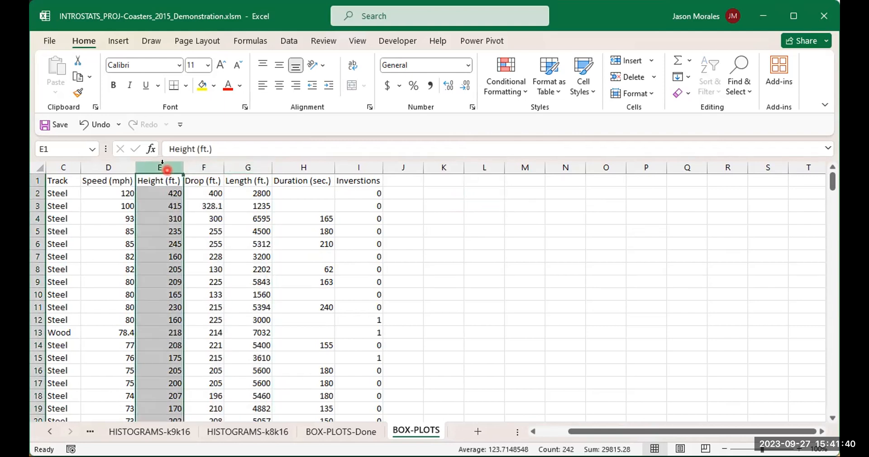
shift+click(201, 170)
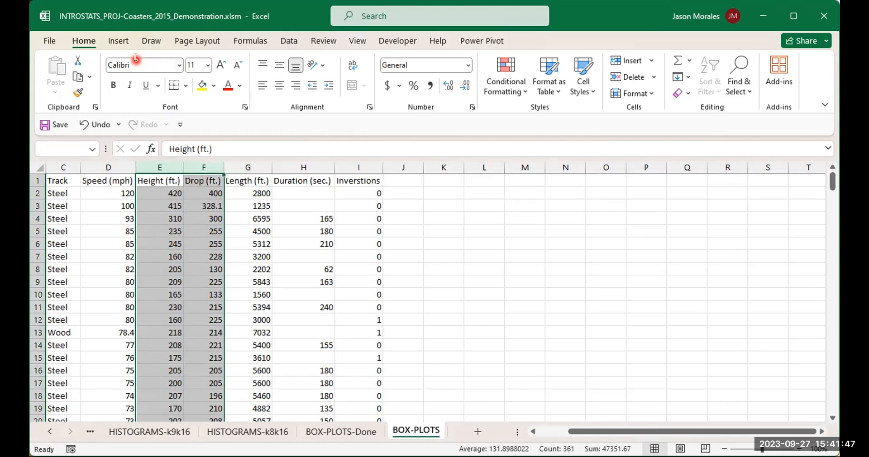
click(119, 41)
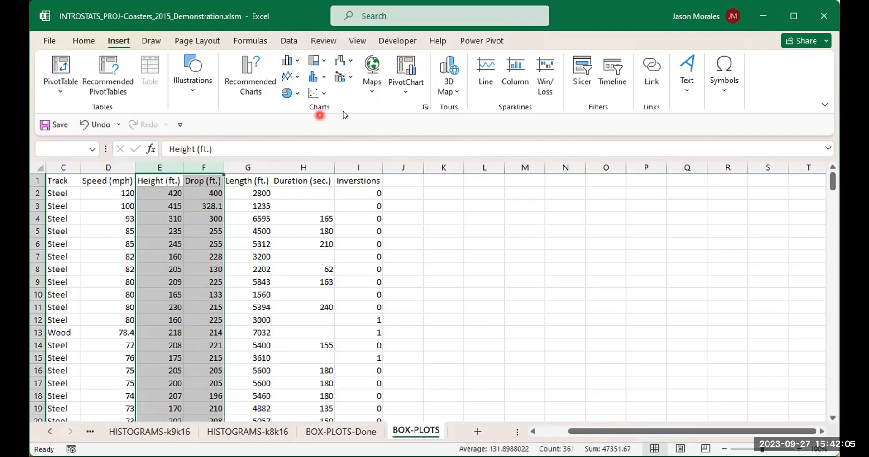
click(425, 107)
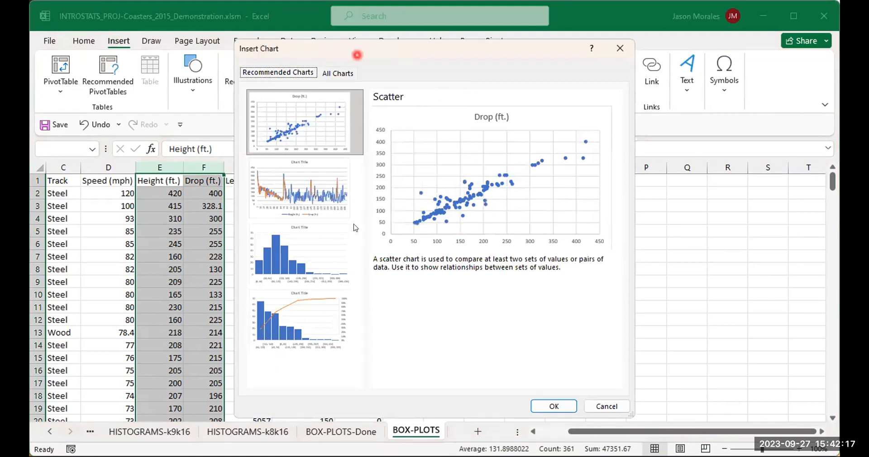
click(291, 97)
click(339, 74)
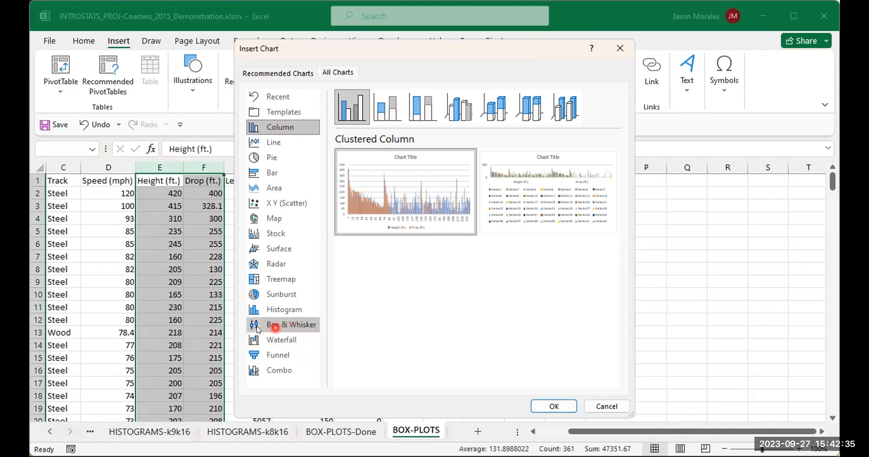
click(290, 329)
mouse_move(371, 220)
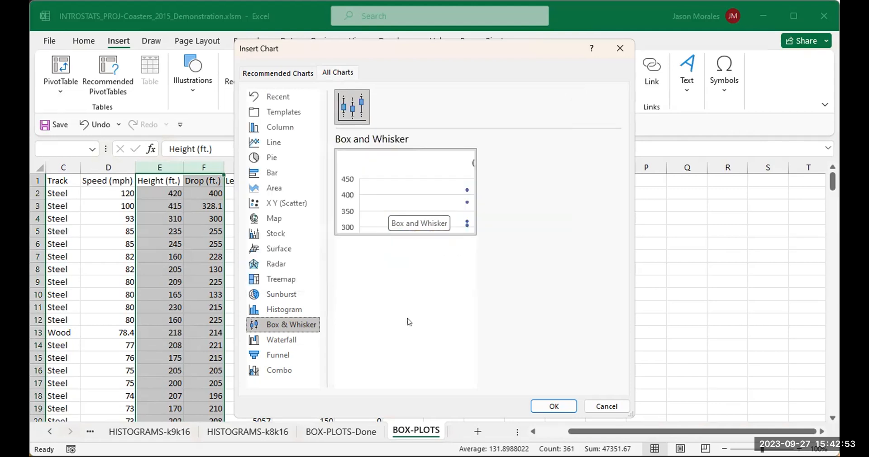
click(551, 408)
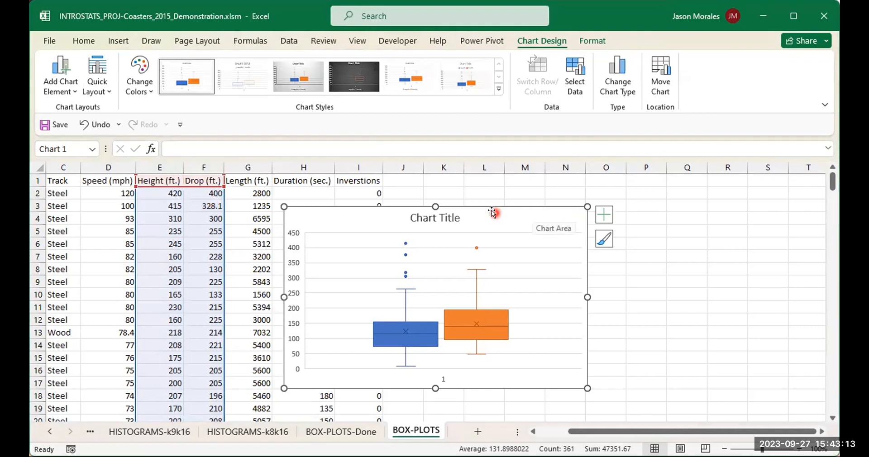
drag(495, 210, 614, 193)
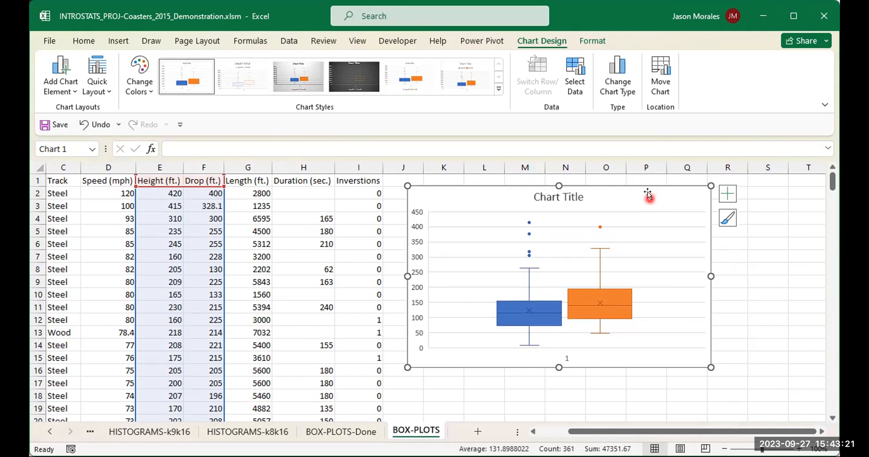
- Move the chart closer to the data and open the Format Chart Area pane for it
drag(652, 193, 627, 193)
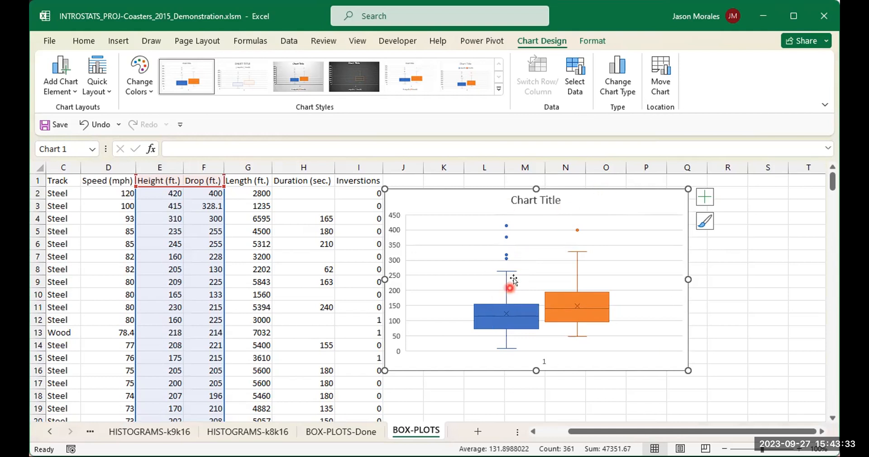
right_click(640, 194)
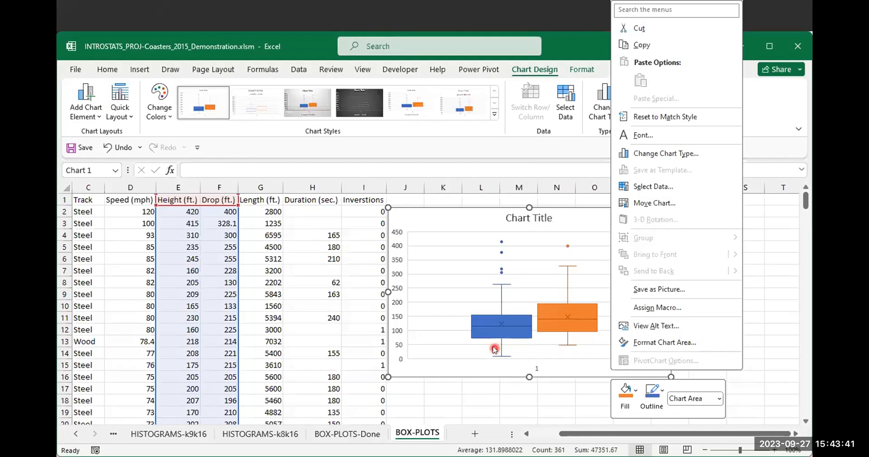
right_click(488, 367)
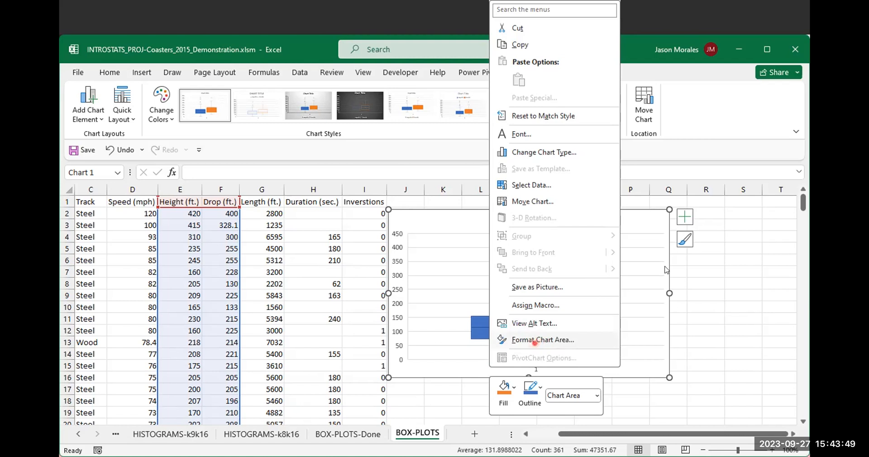
click(535, 341)
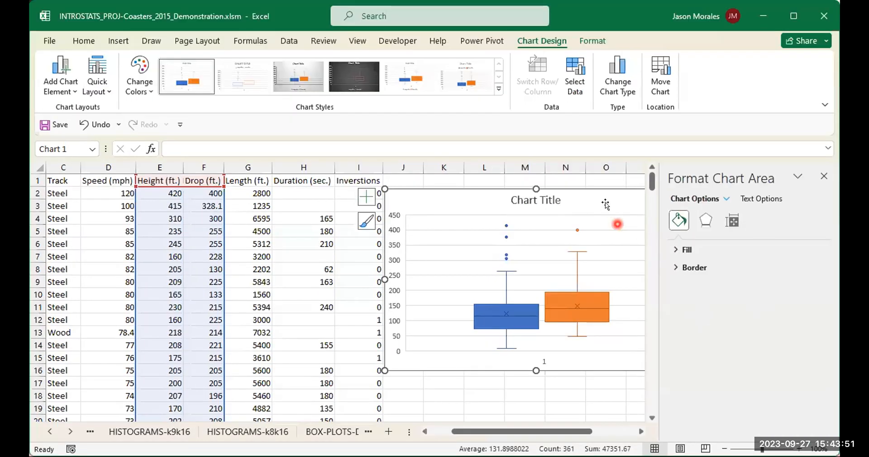
drag(610, 193, 510, 195)
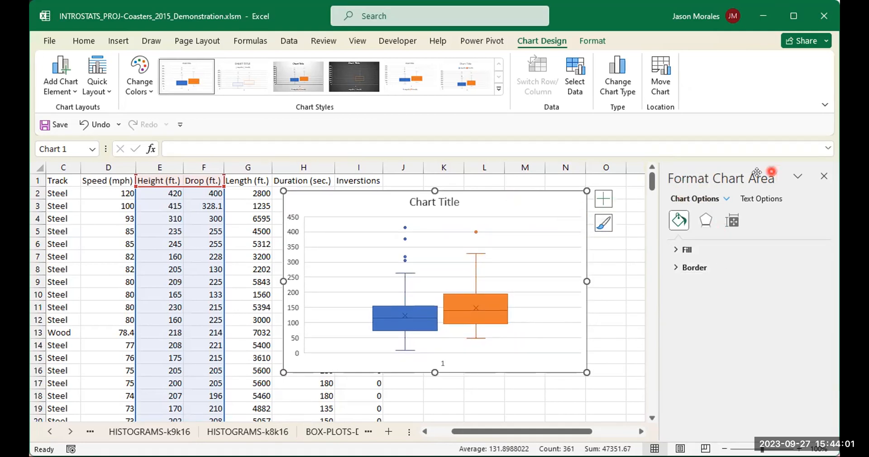
- Remove the chart area's border by setting it to no line
click(500, 223)
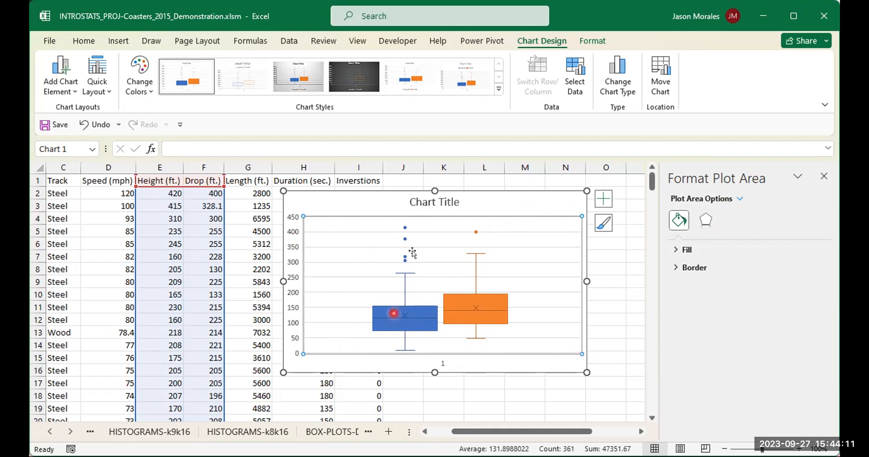
click(516, 190)
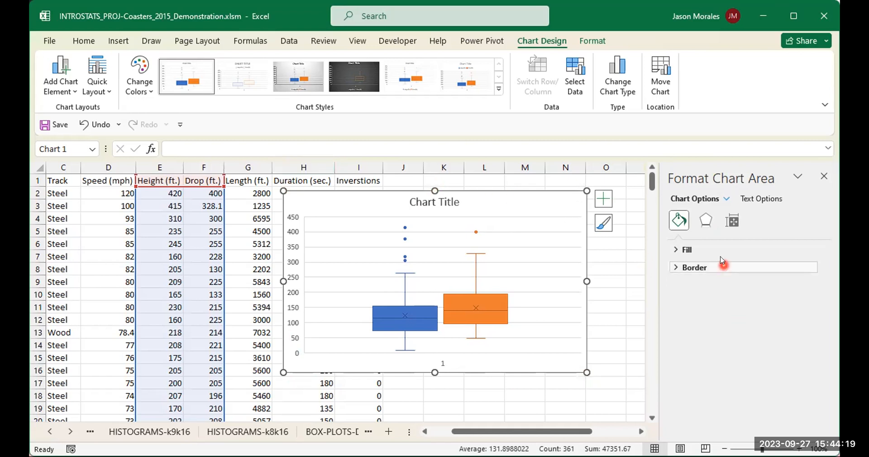
click(672, 267)
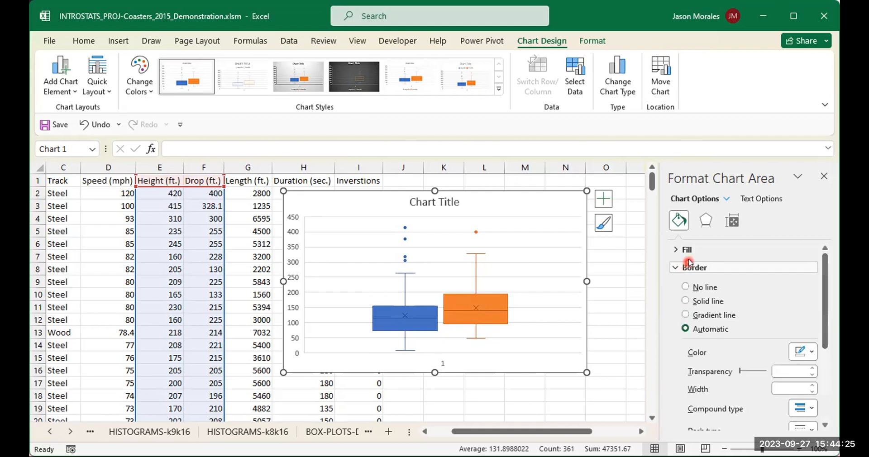
click(704, 287)
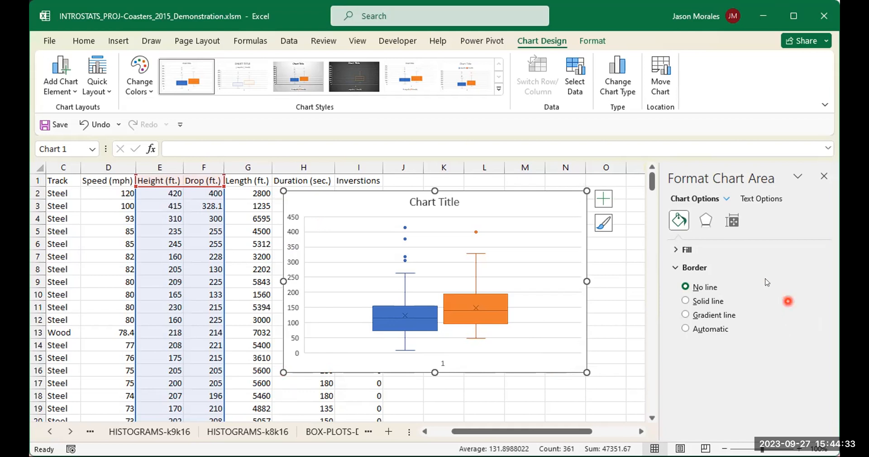
- Give the chart area a solid white fill
click(679, 249)
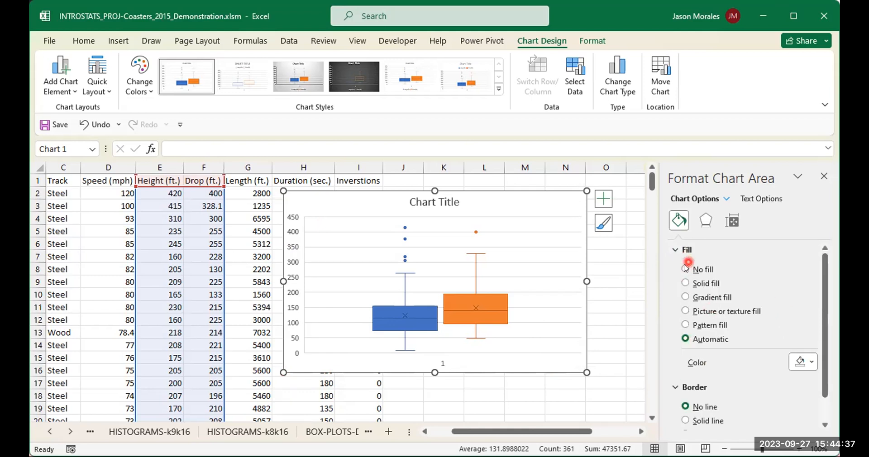
click(685, 269)
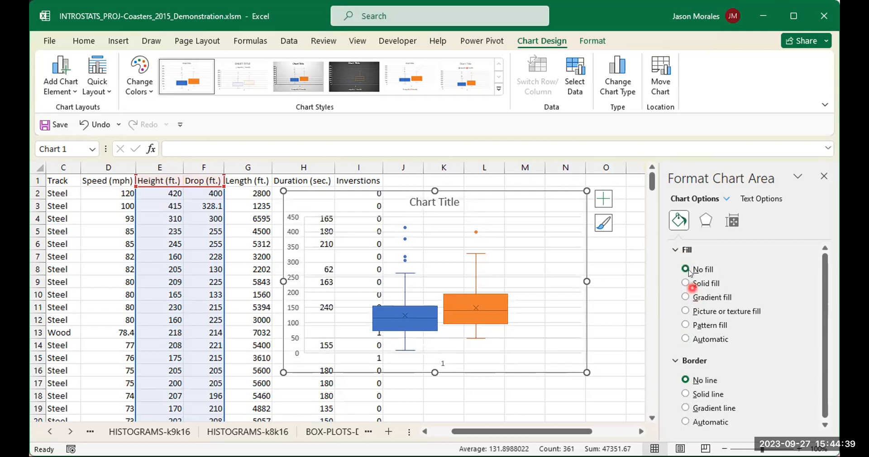
click(684, 283)
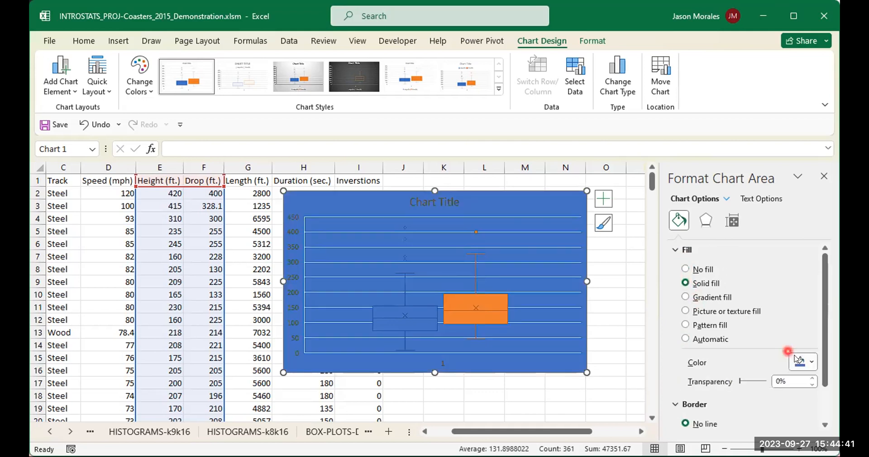
click(811, 362)
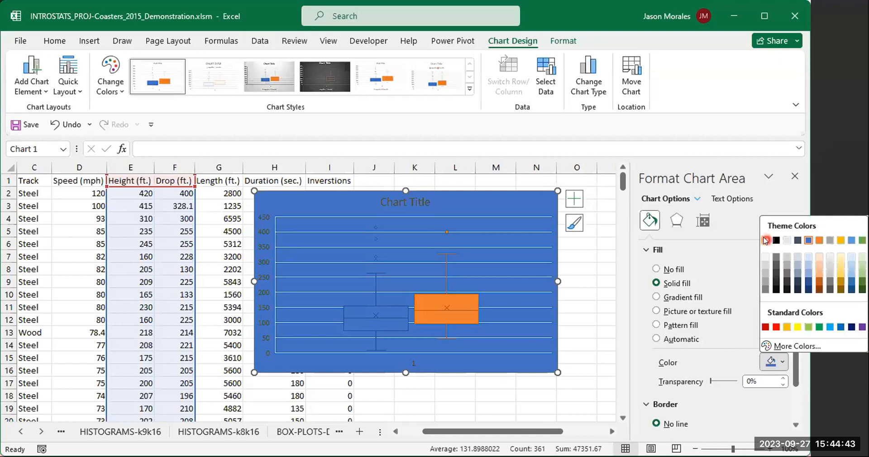
click(765, 241)
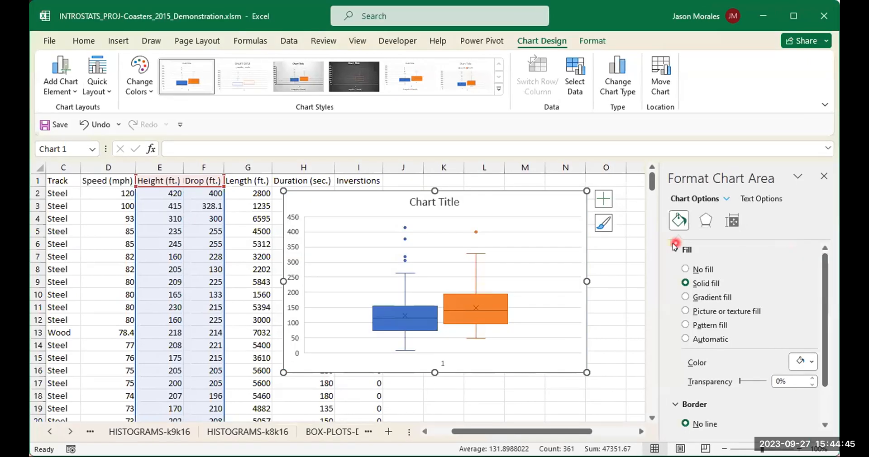
click(813, 361)
- Set the chart size to 4 inches high and 6 inches wide
click(731, 221)
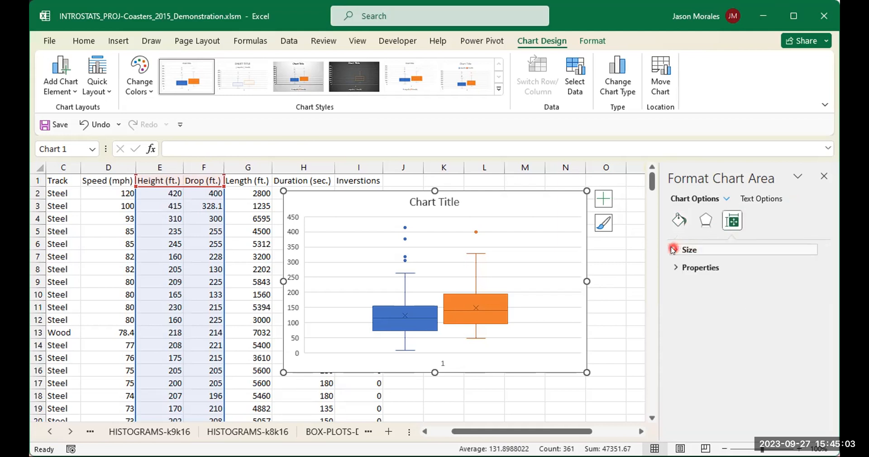
click(673, 250)
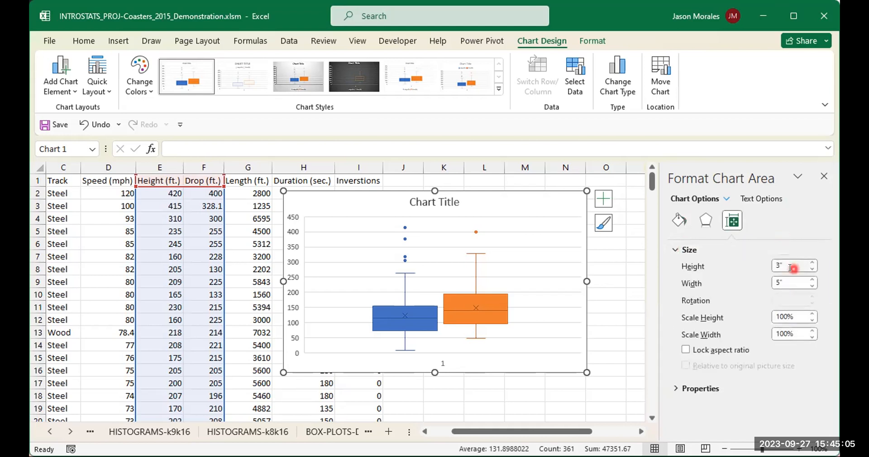
click(790, 266)
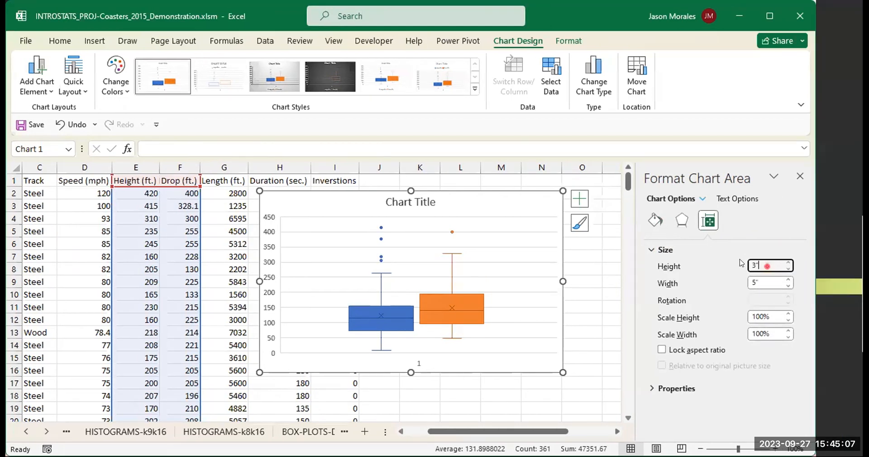
double_click(750, 266)
double_click(773, 282)
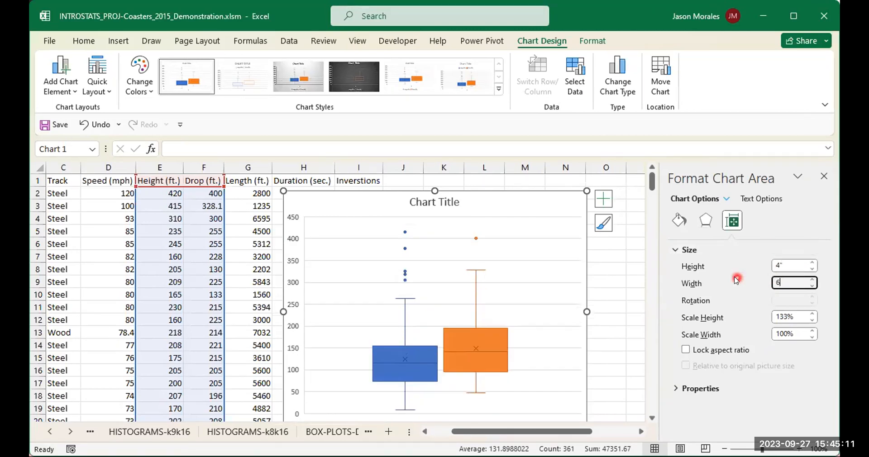
click(793, 263)
- Reposition the resized chart so it sits just right of the Length column
drag(544, 199, 523, 182)
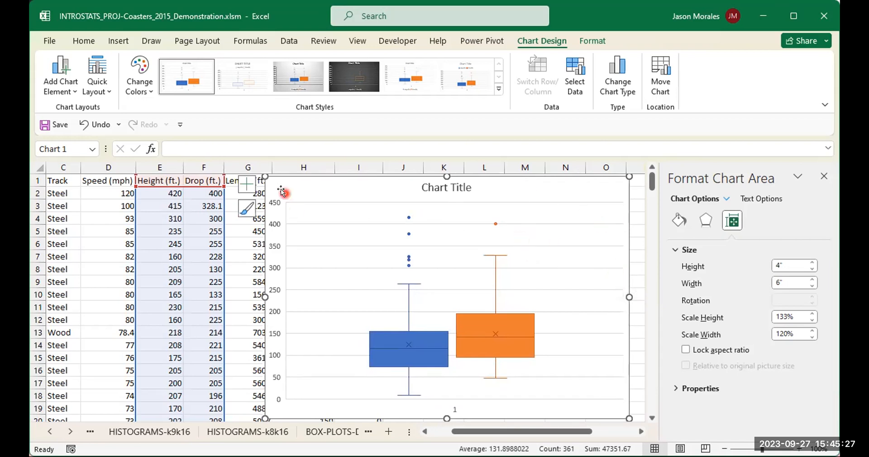
drag(291, 181, 310, 195)
drag(432, 194, 437, 186)
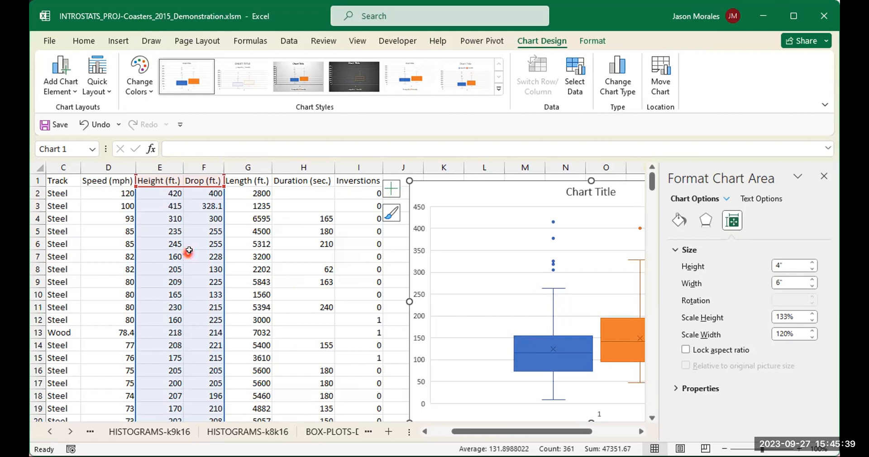
drag(511, 189, 360, 182)
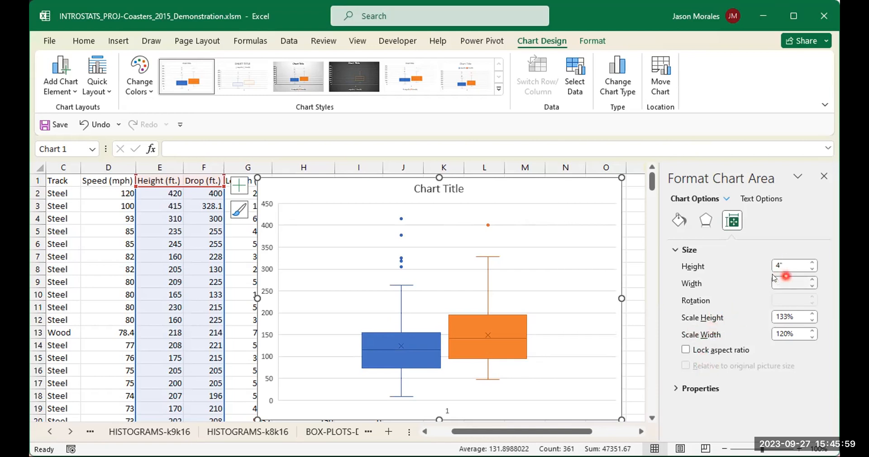
- Lock the chart's aspect ratio and set its height to 2 inches
click(685, 350)
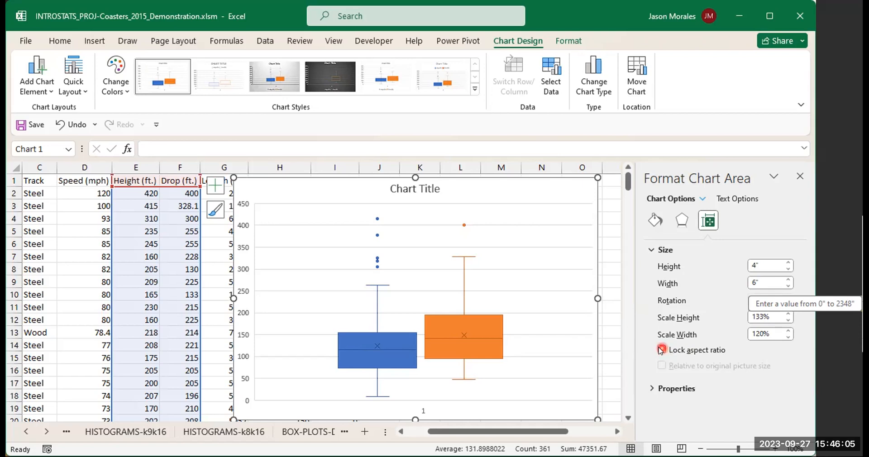
click(760, 264)
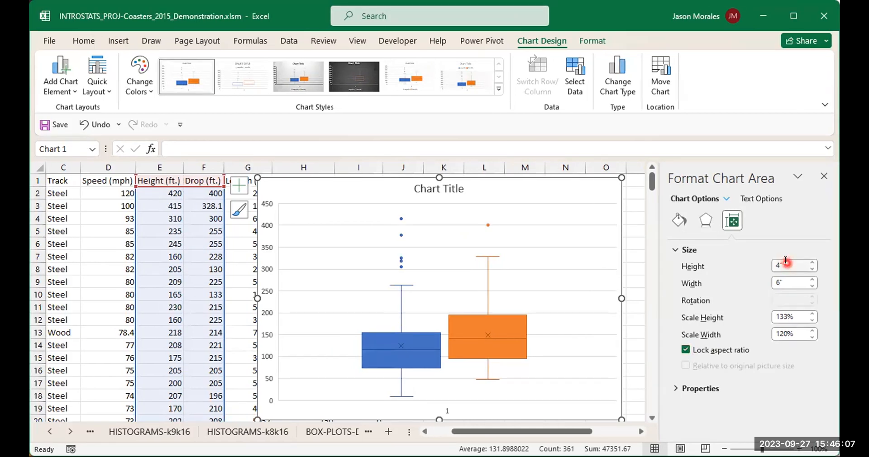
double_click(786, 263)
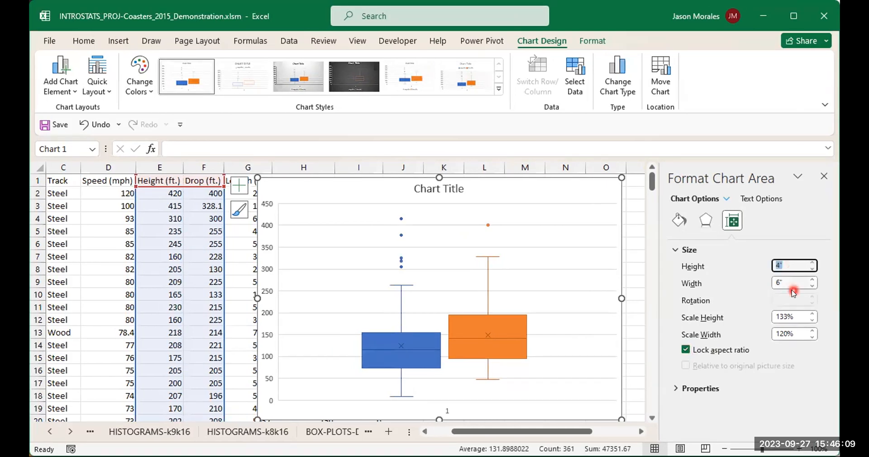
text(2)
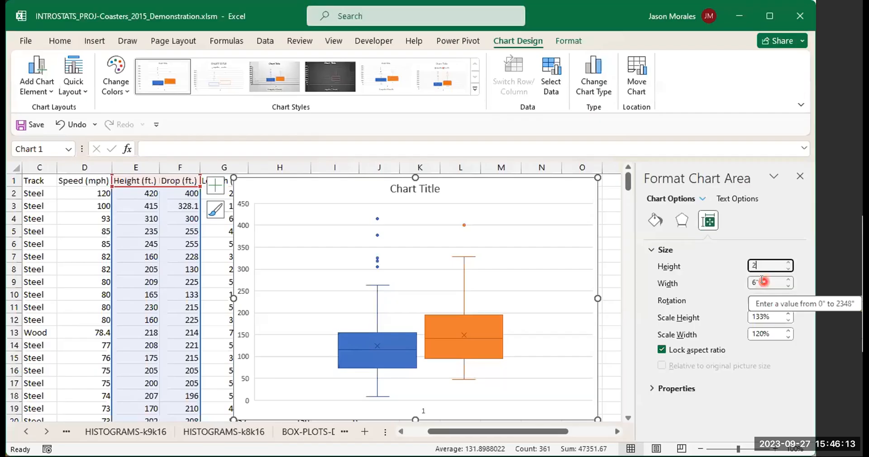
click(763, 283)
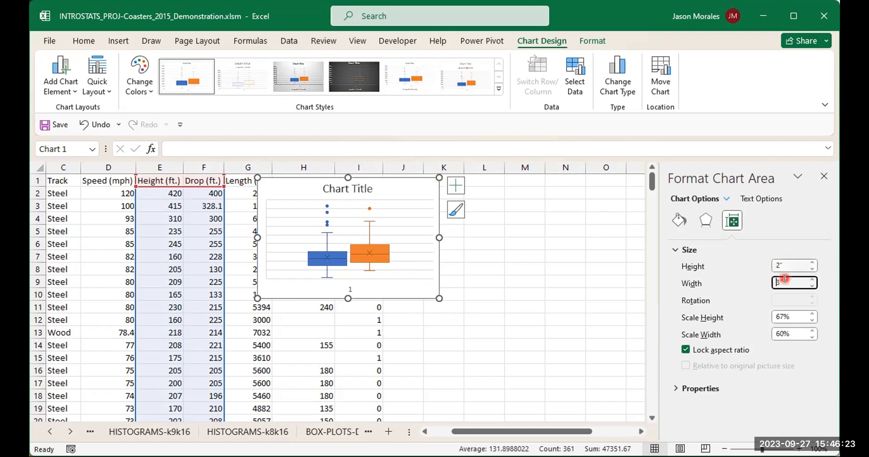
- Unlock the aspect ratio and set the chart back to 4 inches high and 6 inches wide
click(687, 349)
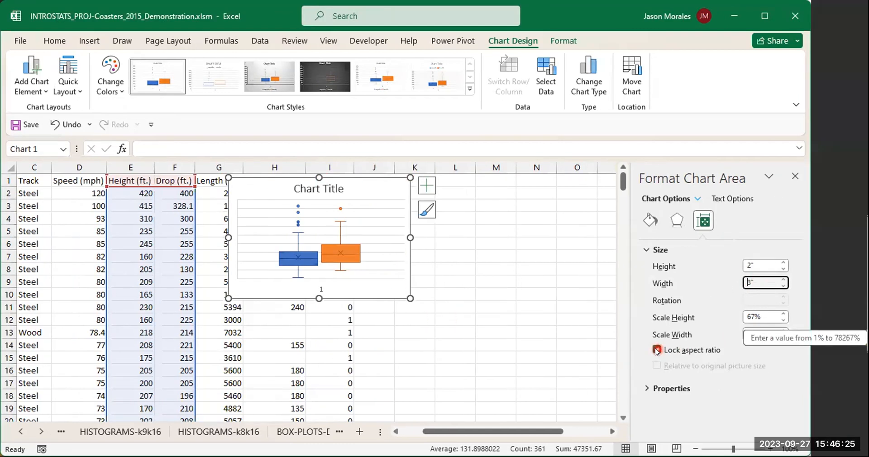
click(733, 264)
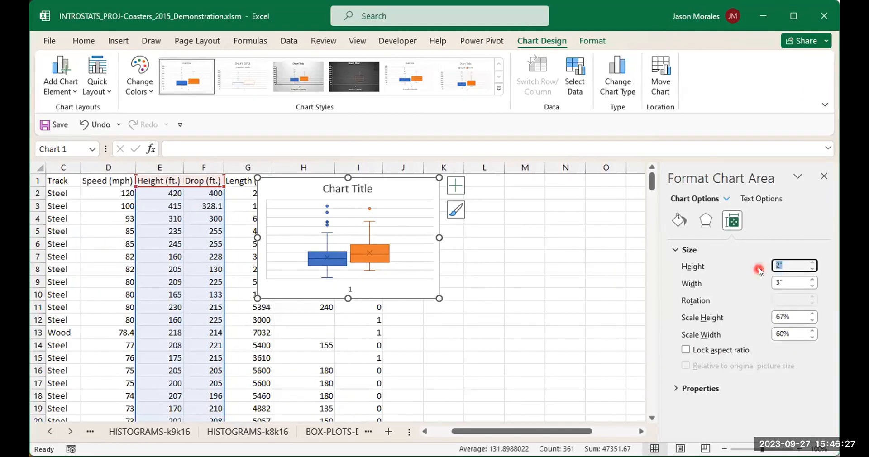
click(787, 282)
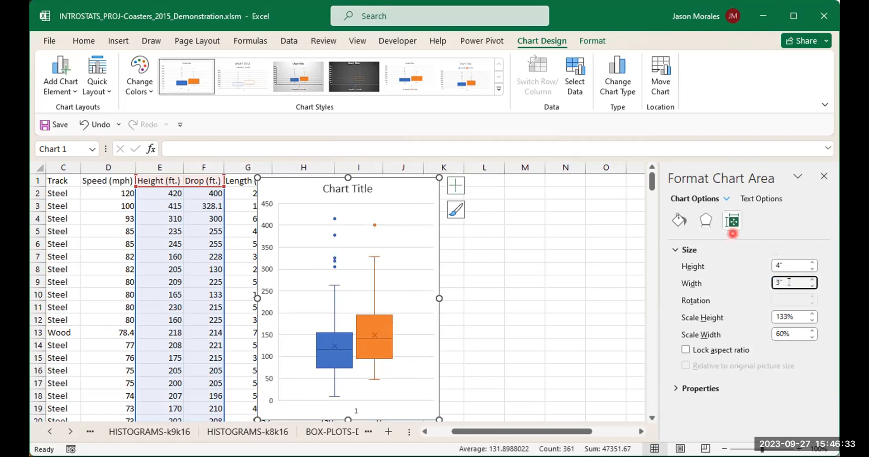
drag(788, 282, 746, 281)
text(6)
click(790, 265)
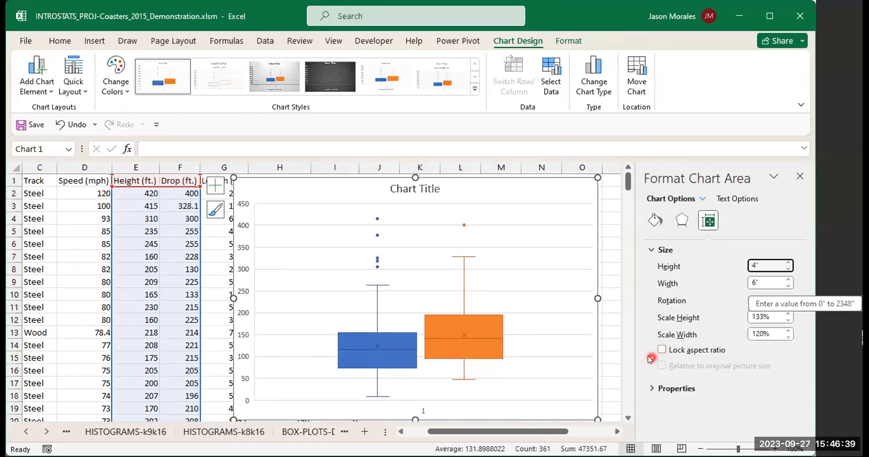
click(751, 282)
click(758, 275)
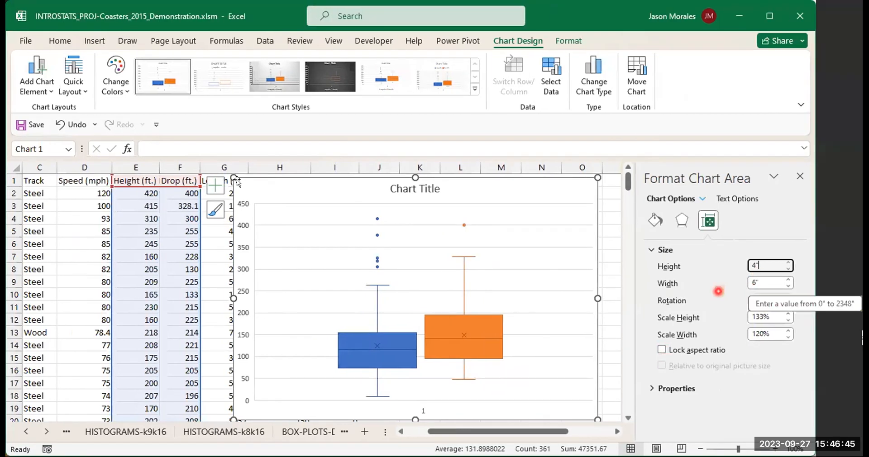
click(236, 177)
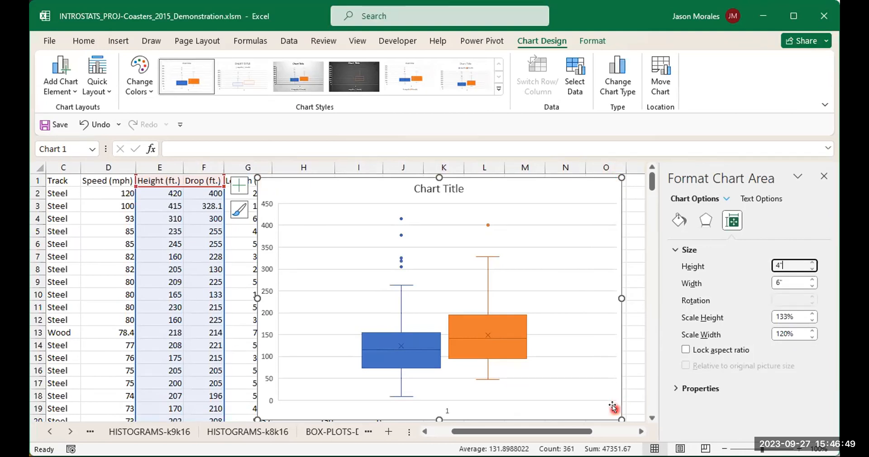
- Set the chart's positioning property to move but don't size with cells
click(674, 390)
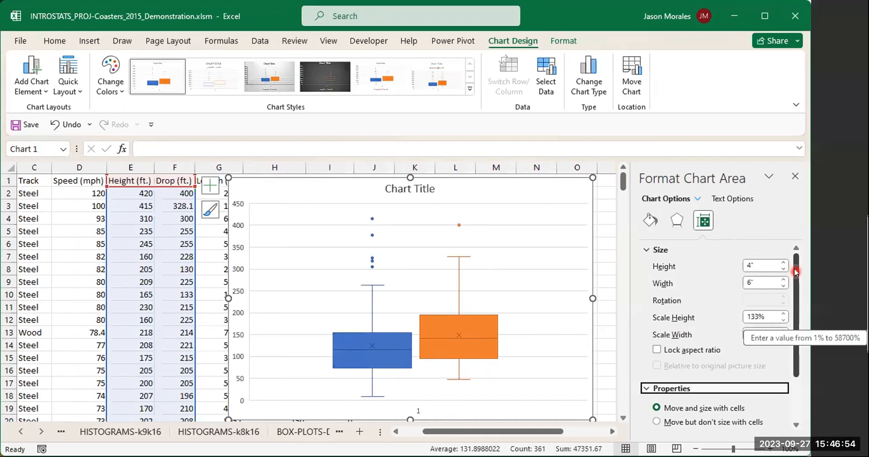
drag(795, 272, 787, 351)
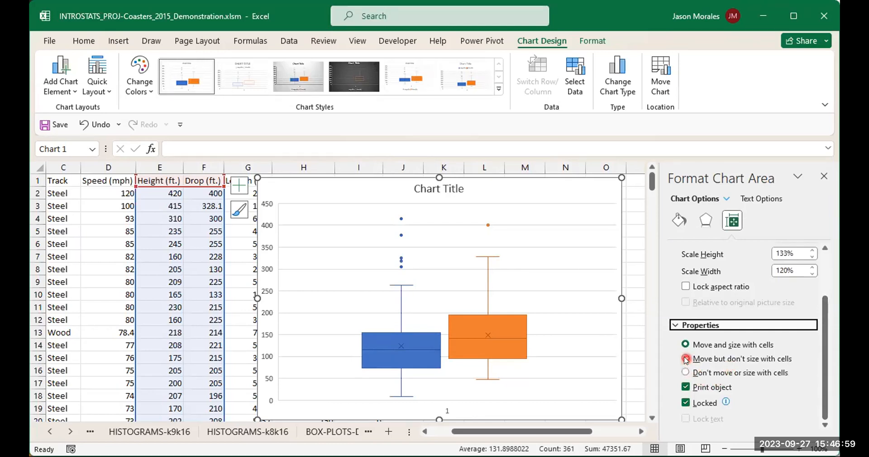
click(686, 358)
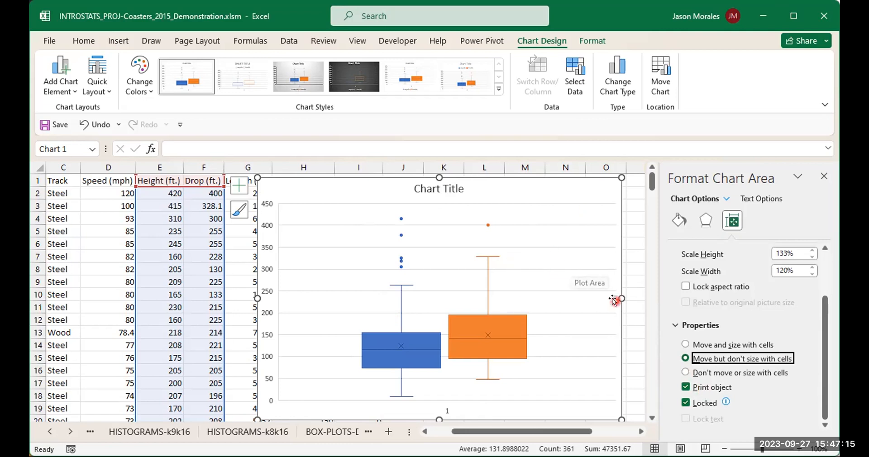
drag(828, 356, 801, 292)
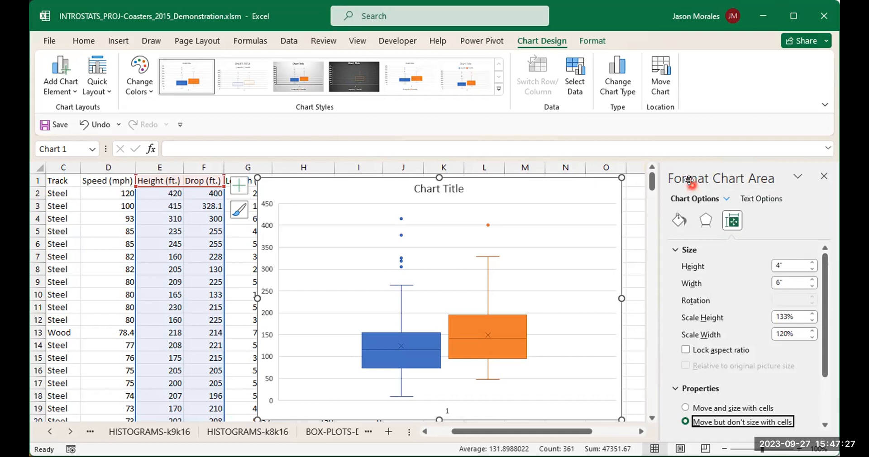
click(678, 220)
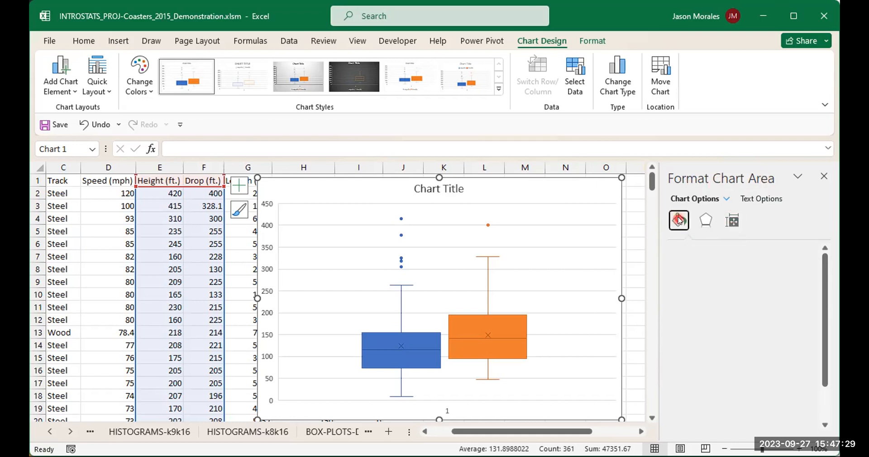